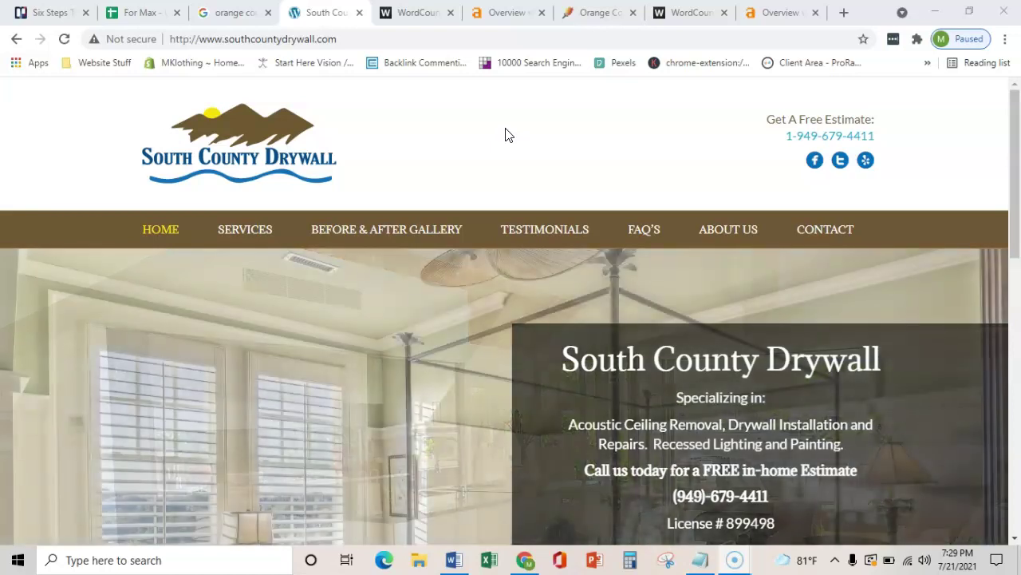
Bring up Google's 'orange county painters' results and scroll to the local painters map pack.
click(232, 13)
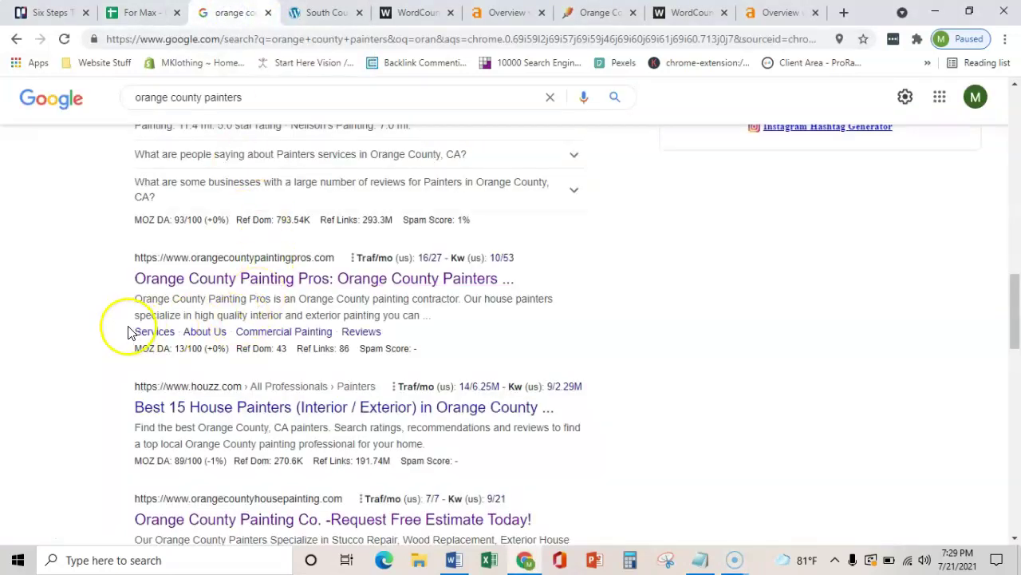
scroll(124, 304, up, 3)
scroll(125, 263, up, 5)
scroll(132, 216, up, 1)
scroll(130, 172, up, 2)
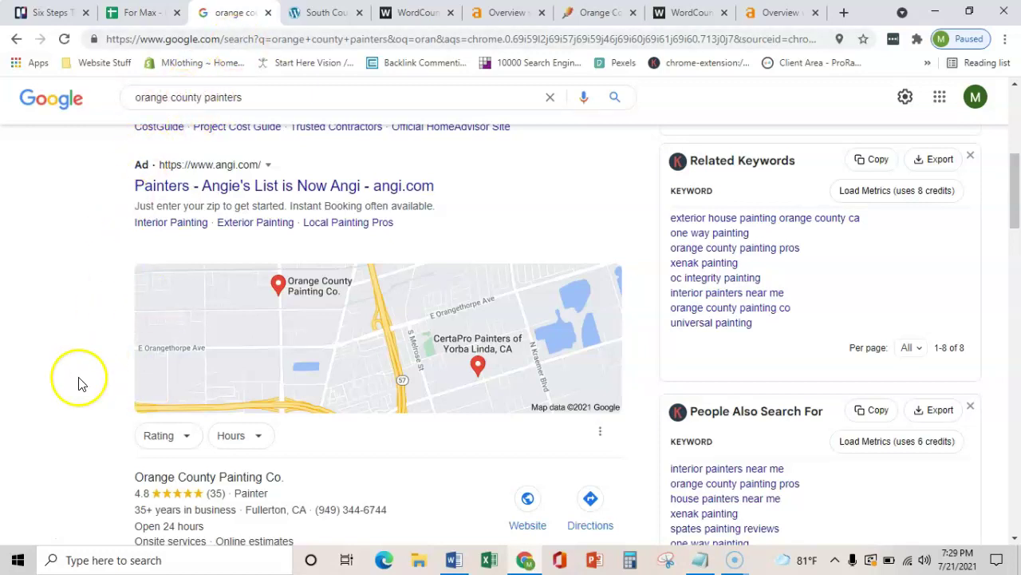
scroll(32, 537, down, 2)
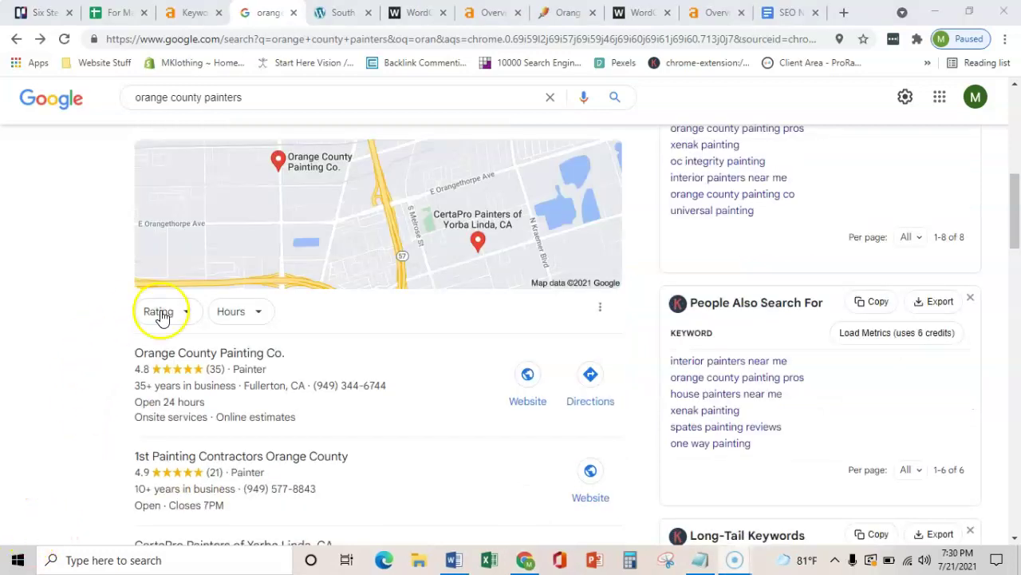
Browse Ahrefs' 70 matching terms for 'orange county painters', totalling 480 volume.
click(192, 13)
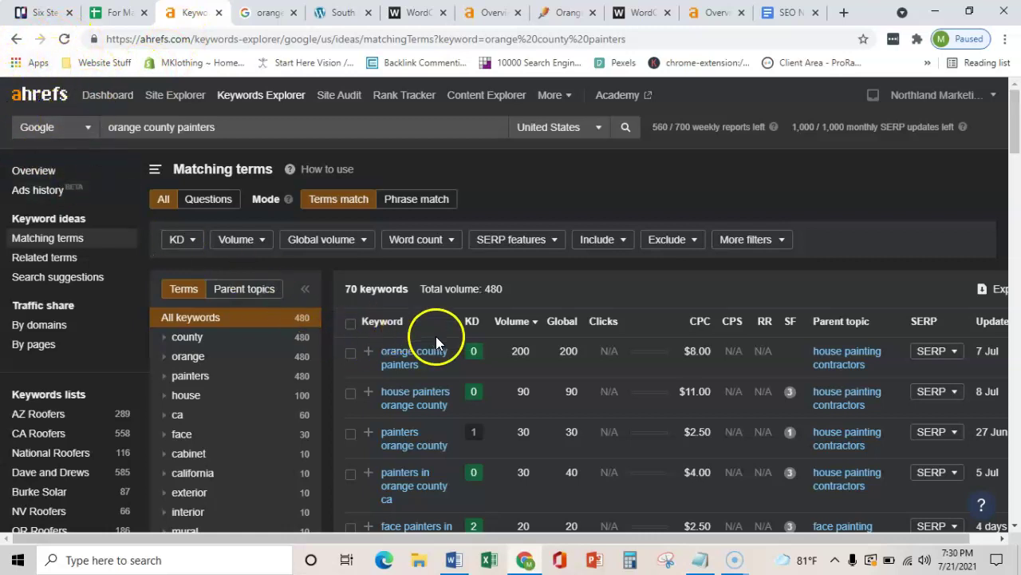
scroll(437, 435, down, 2)
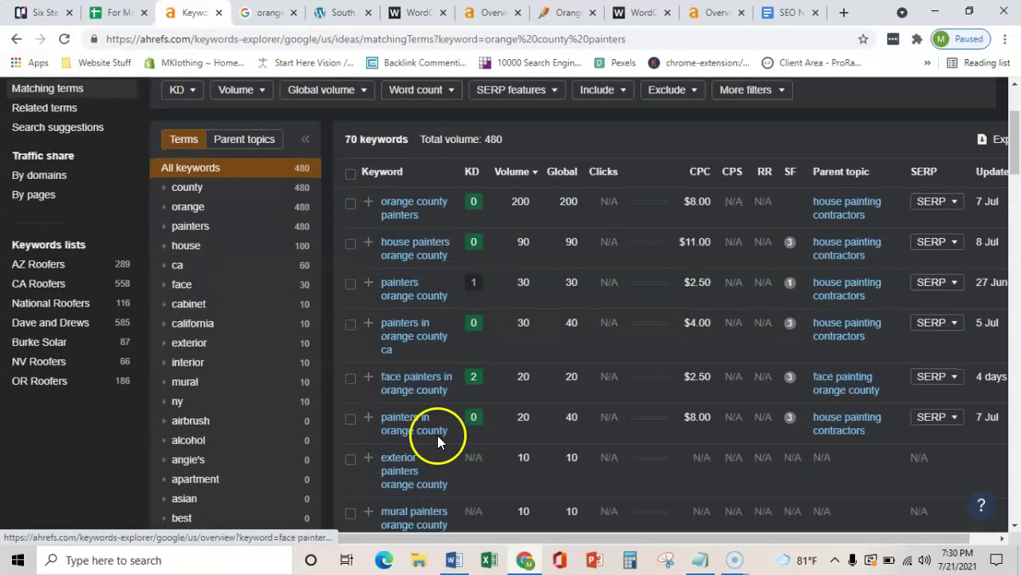
scroll(444, 383, up, 2)
scroll(445, 386, up, 1)
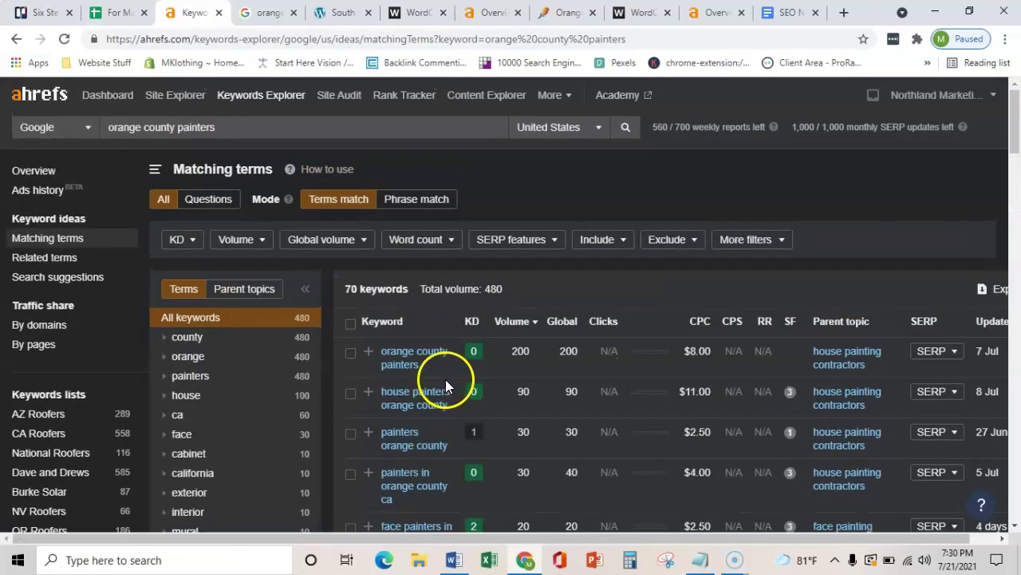
Check the 600-volume Orange County keyword list in the SEO notes, then return to South County Drywall.
click(786, 12)
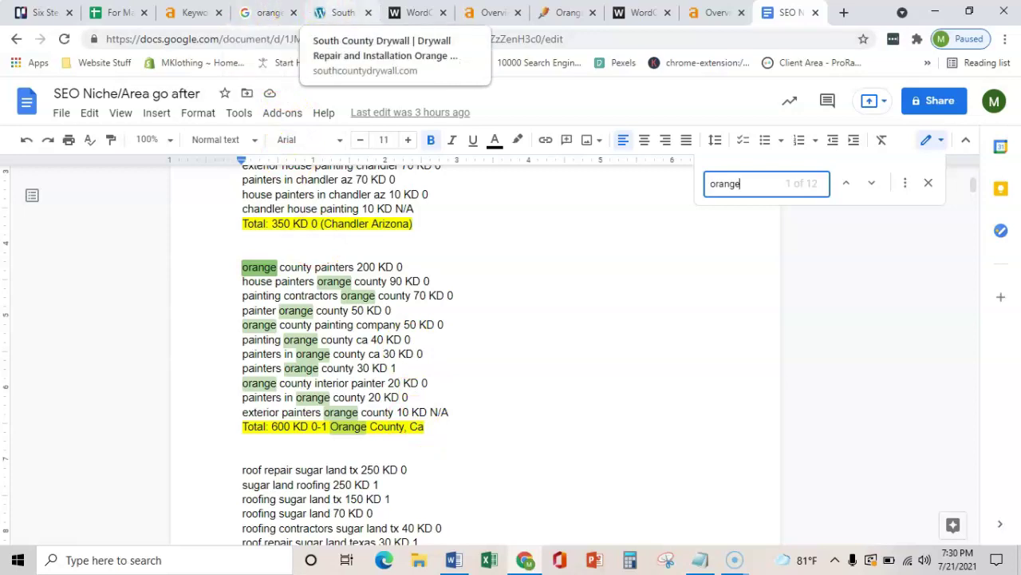
click(339, 13)
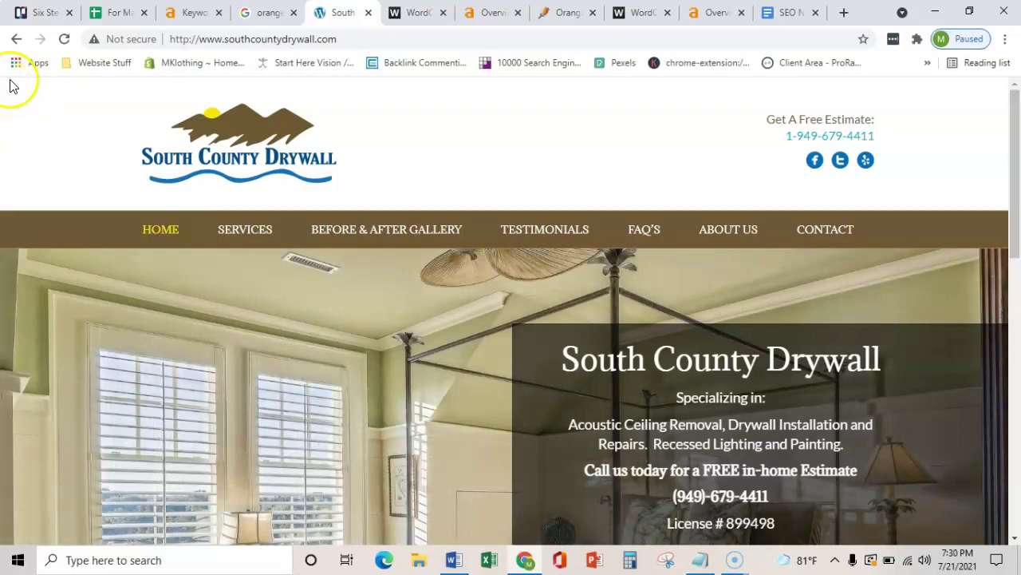
Select the South County Drywall homepage text through the footer and view its 205-word count.
drag(35, 84, 728, 540)
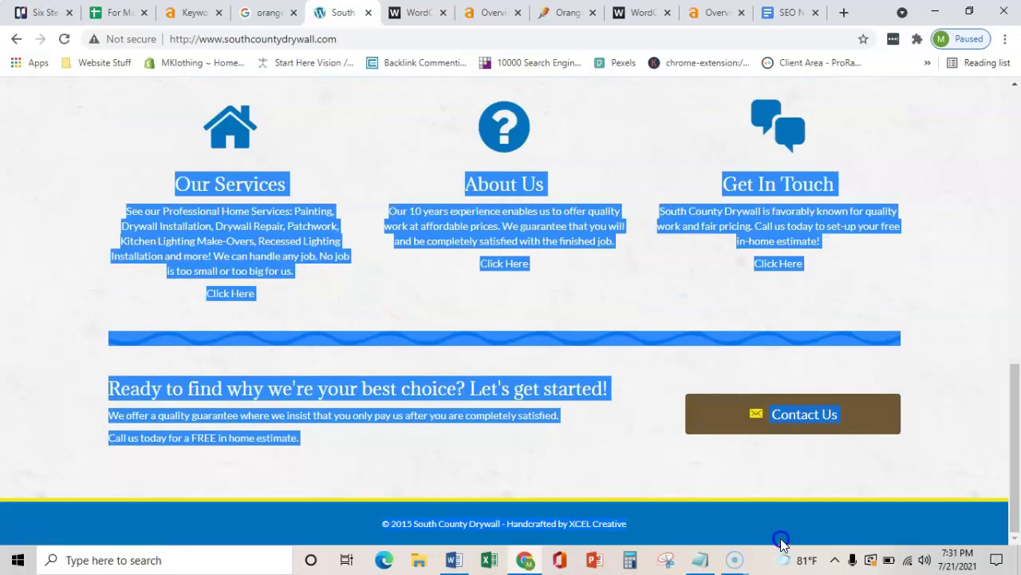
drag(728, 540, 700, 526)
click(413, 18)
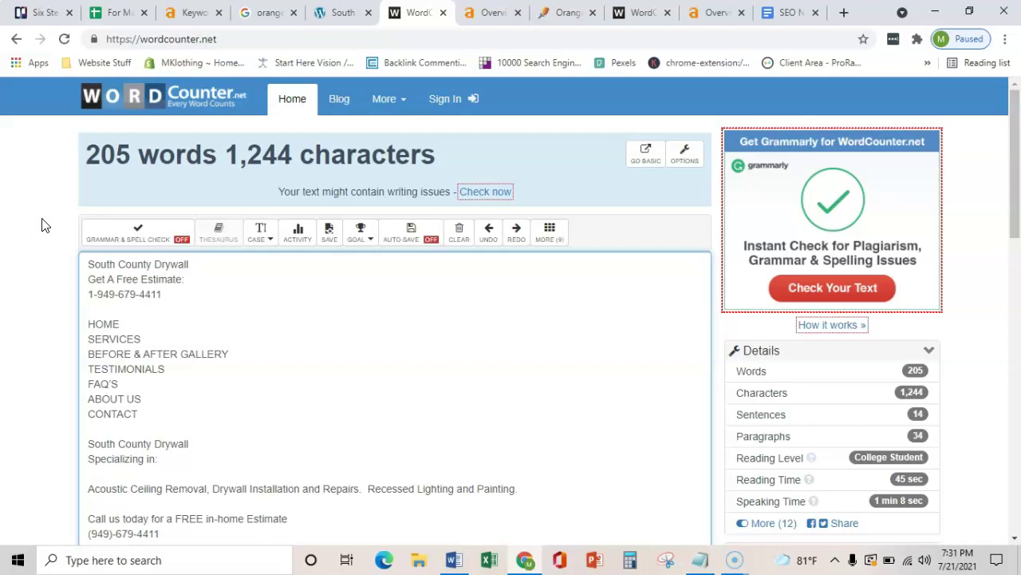
click(190, 12)
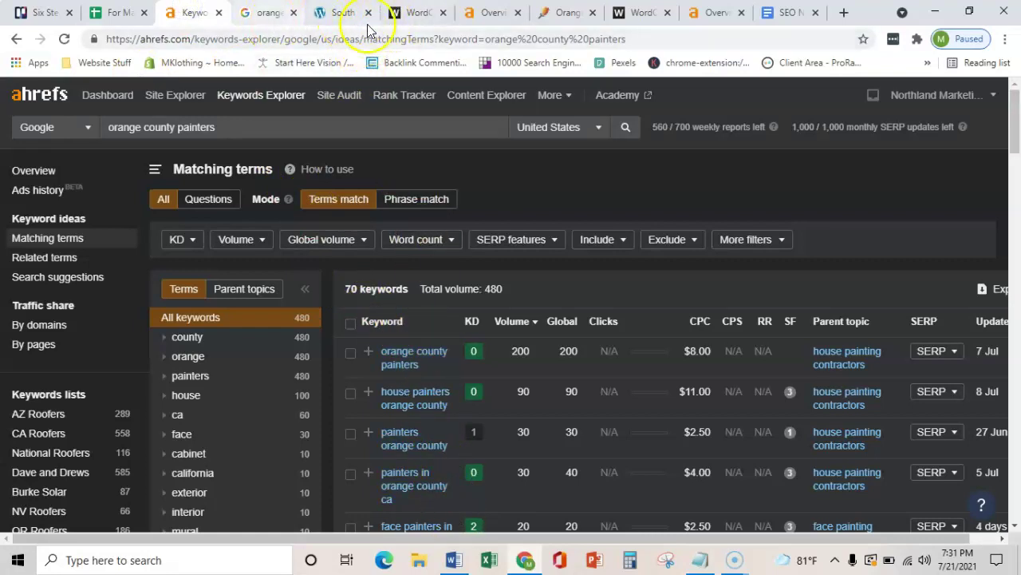
click(407, 13)
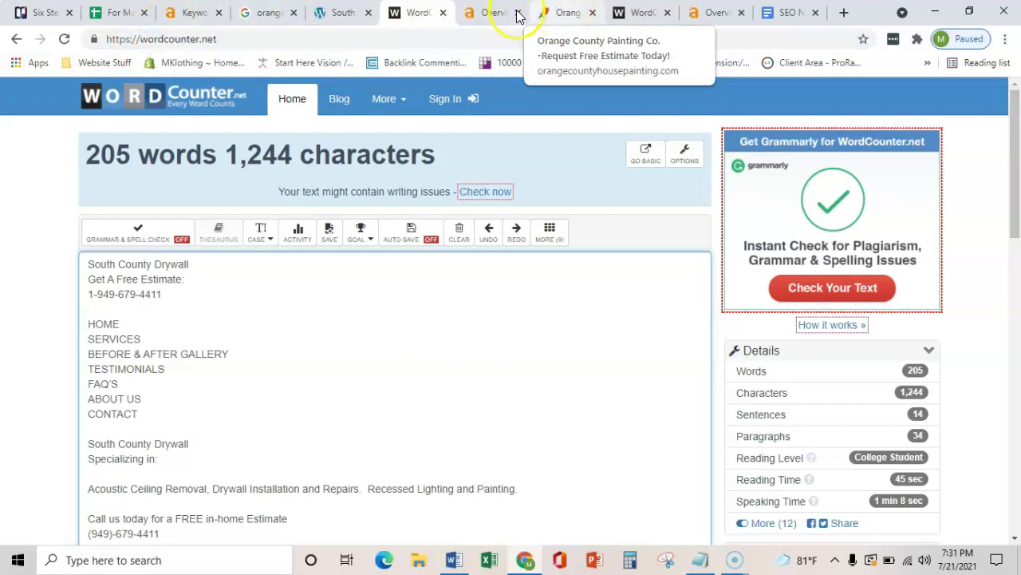
Select all of the Orange County Painting Co. homepage text and bring it into WordCounter.
click(259, 12)
scroll(204, 417, down, 2)
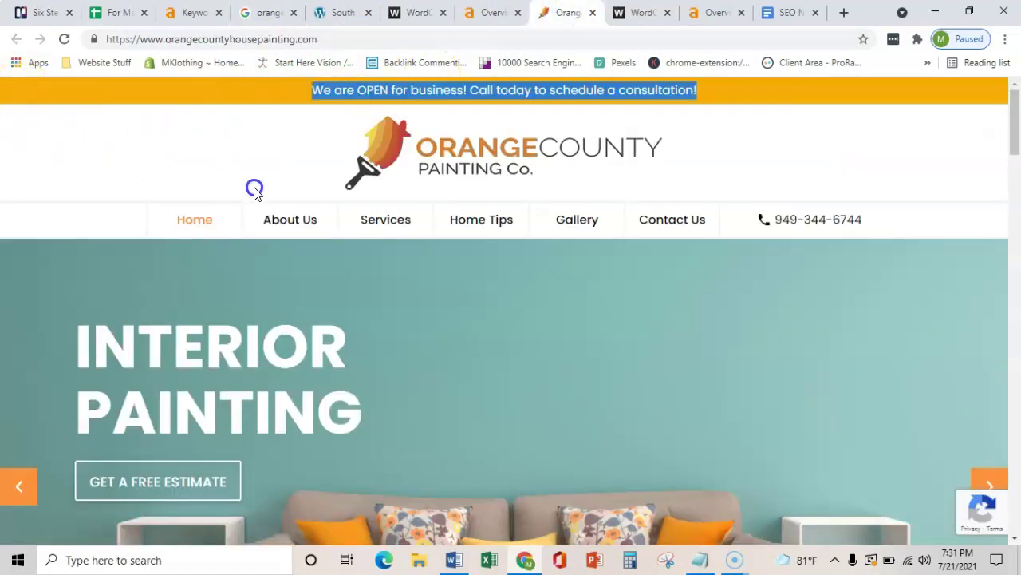
scroll(253, 189, down, 20)
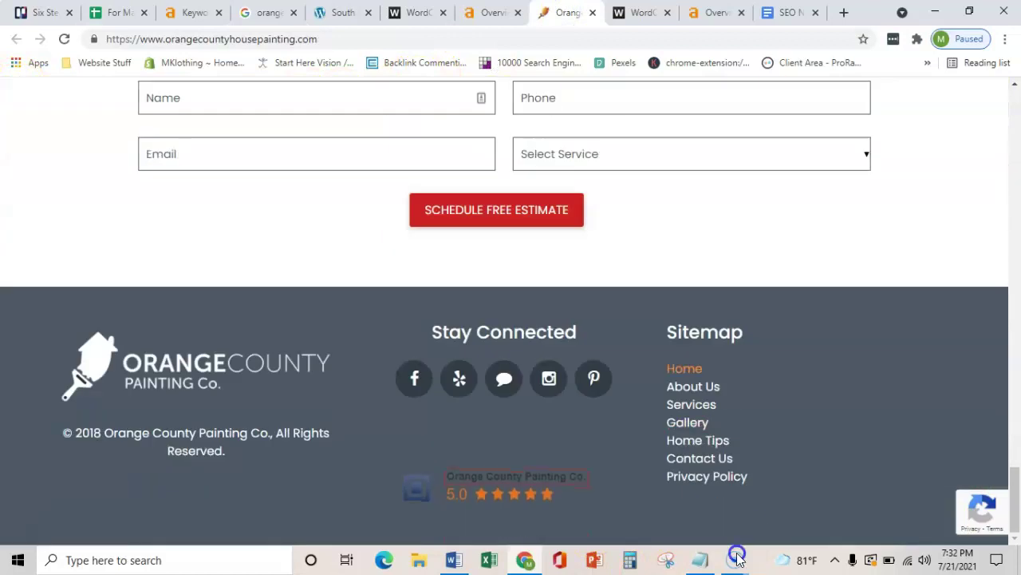
key(ctrl+a)
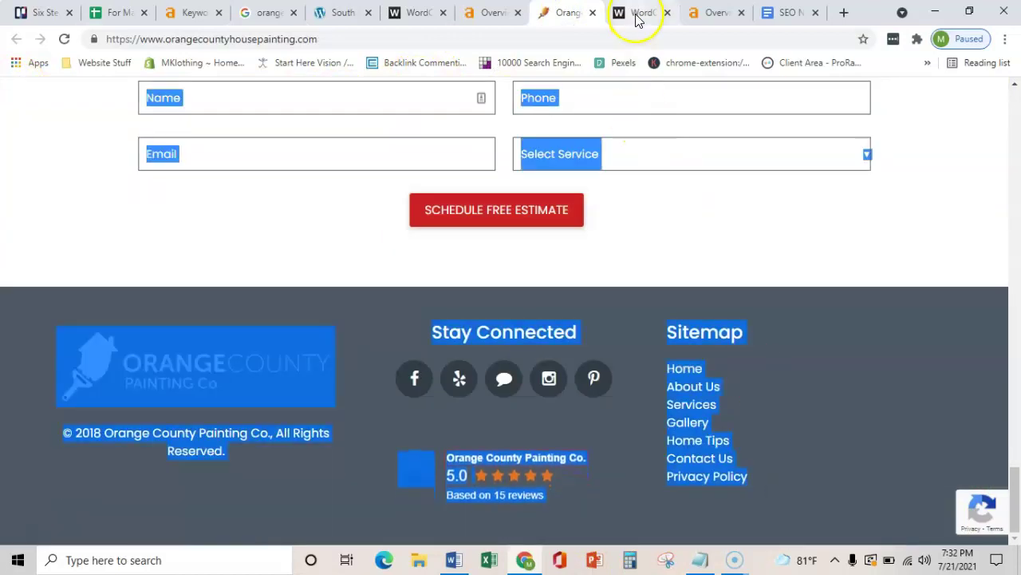
click(635, 13)
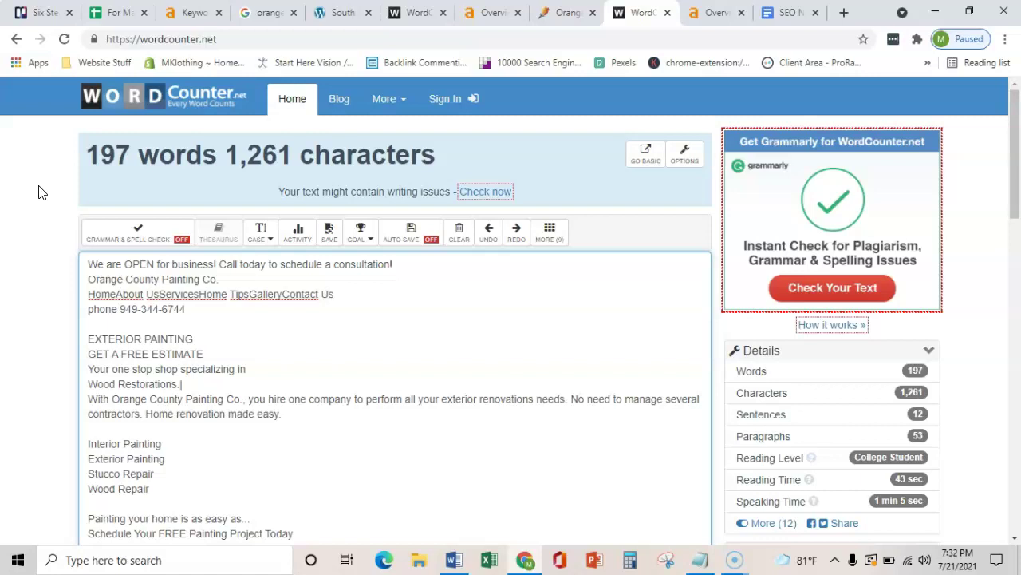
Compare the competitor's 197 words with the drywall site's 205 words, then return to the drywall site.
click(401, 14)
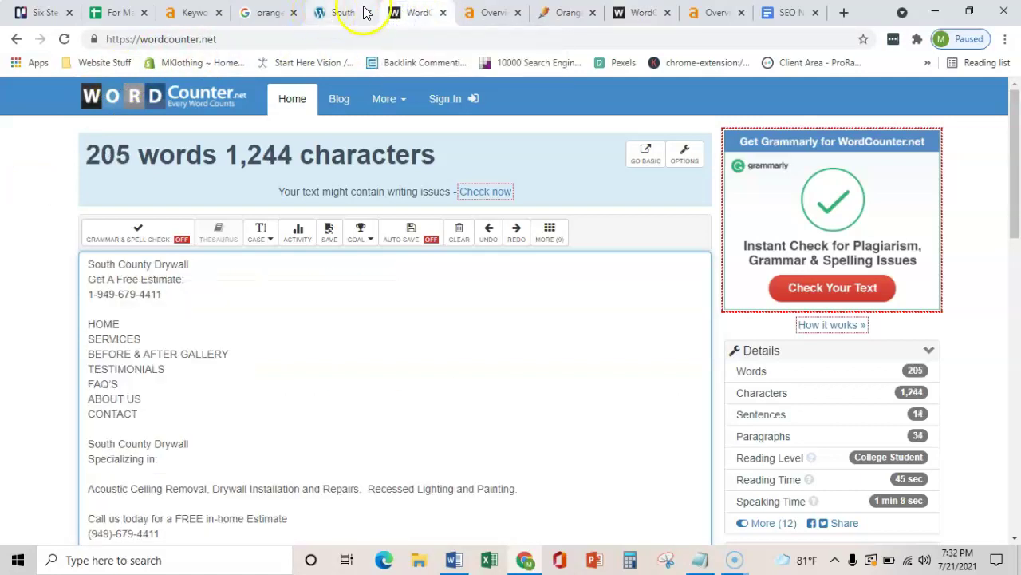
click(363, 12)
Select the South County Drywall homepage URL and bring it to the Ahrefs Overview tab.
click(11, 188)
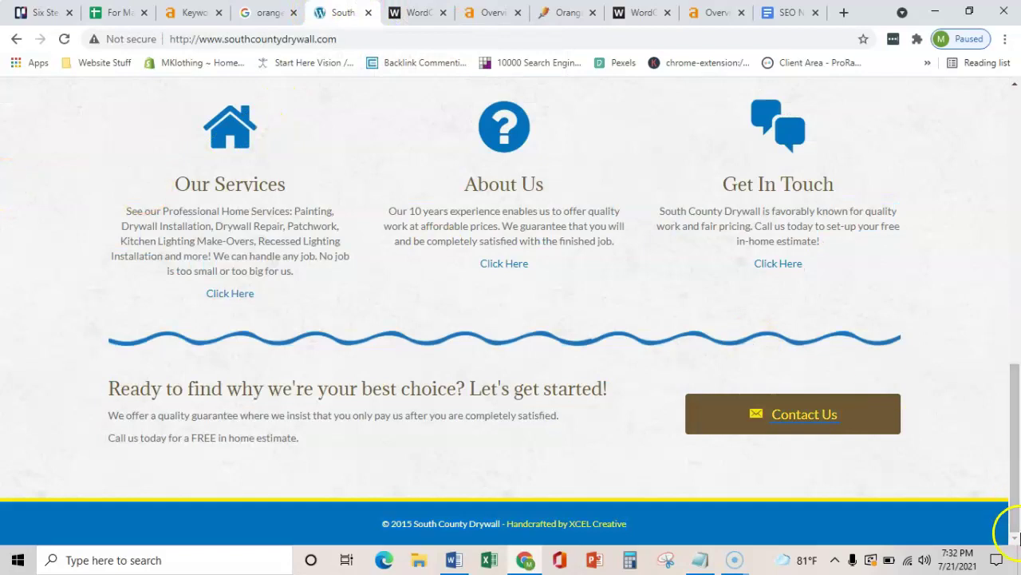
drag(1013, 531, 1014, 255)
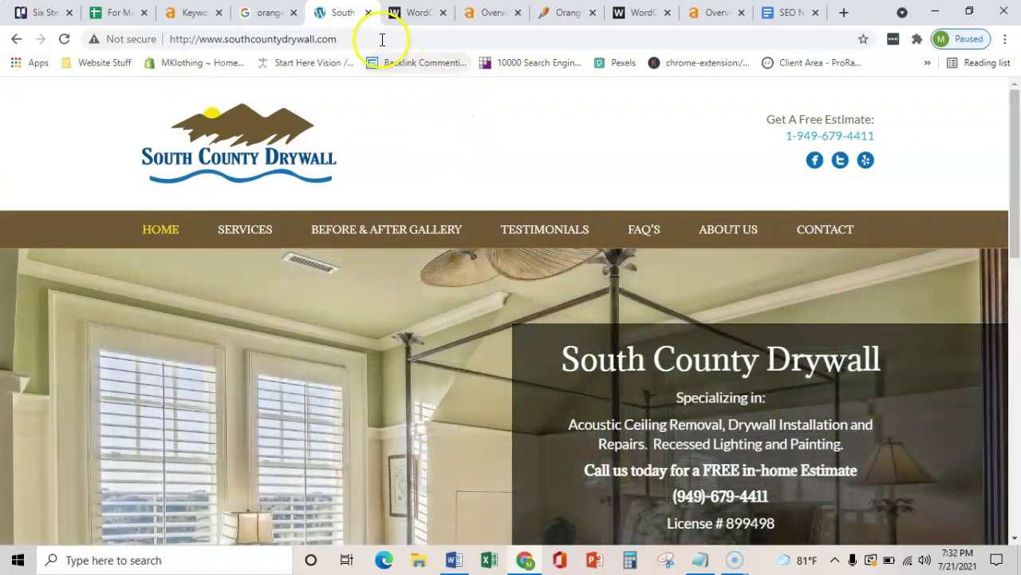
click(383, 37)
click(444, 123)
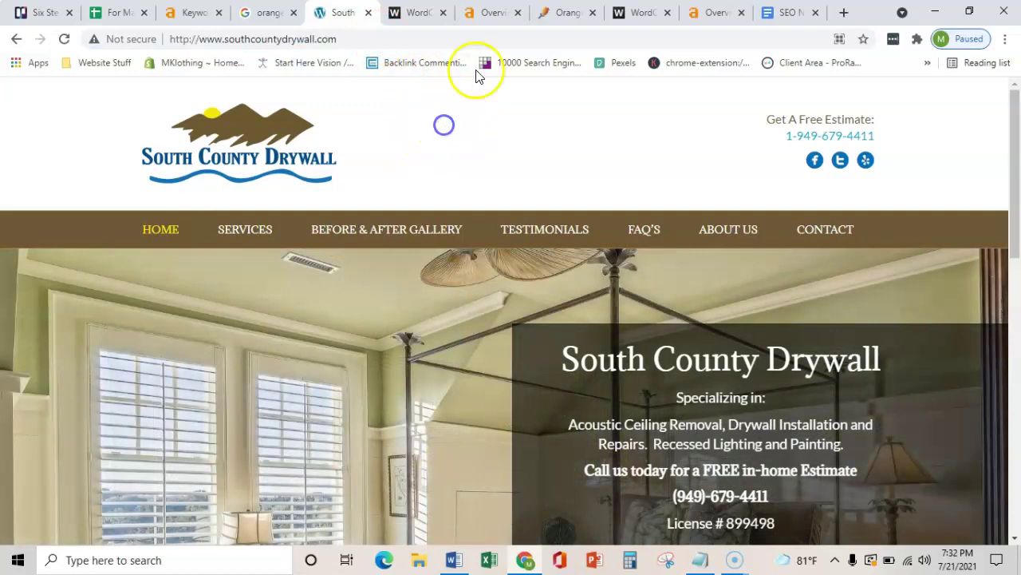
Review southcountydrywall.com's Ahrefs overview: UR 18, 145 backlinks, 51 referring domains.
click(489, 9)
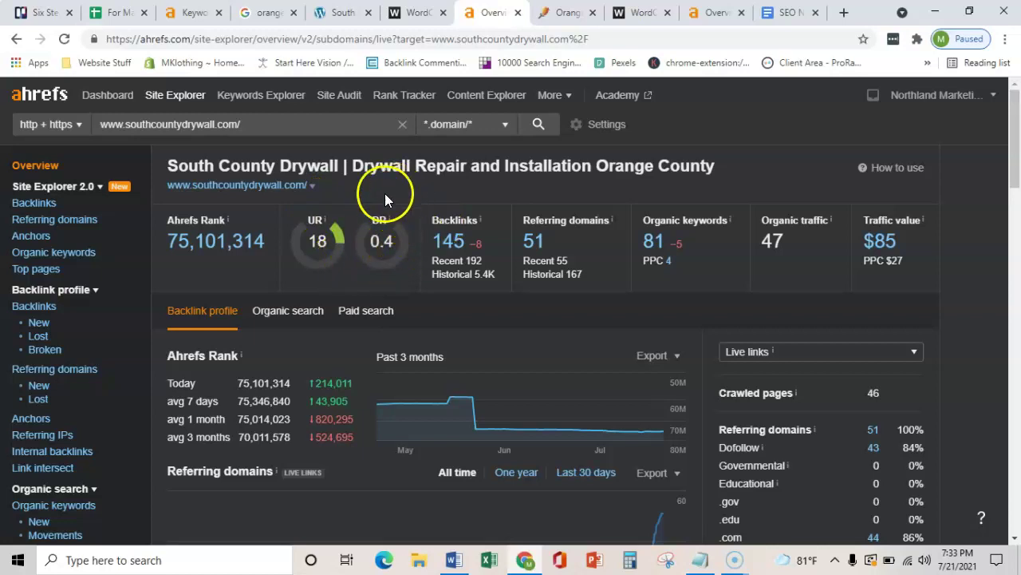
Select the competitor's URL and view orangecountyhousepainting.com's Ahrefs overview: 113 backlinks, 35 referring domains.
click(568, 12)
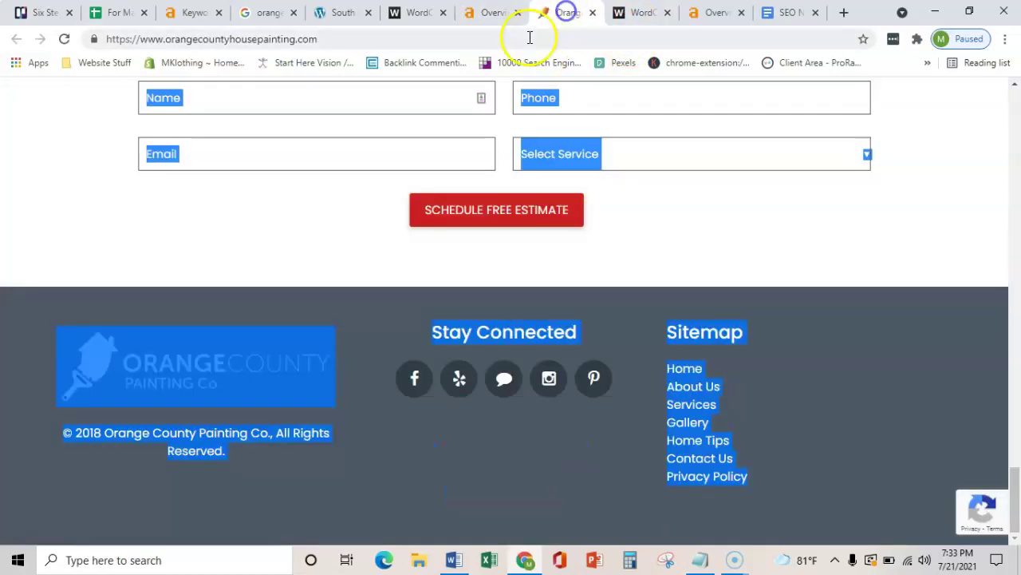
click(401, 39)
click(715, 12)
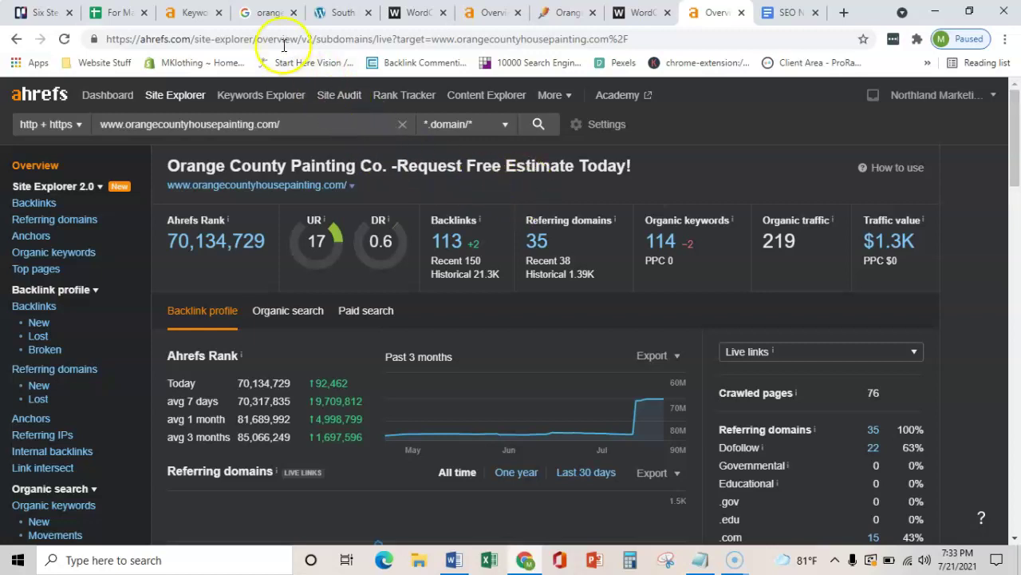
Scroll Google's organic results and back to the map pack, where Orange County Painting Co. leads with 35 reviews.
click(267, 18)
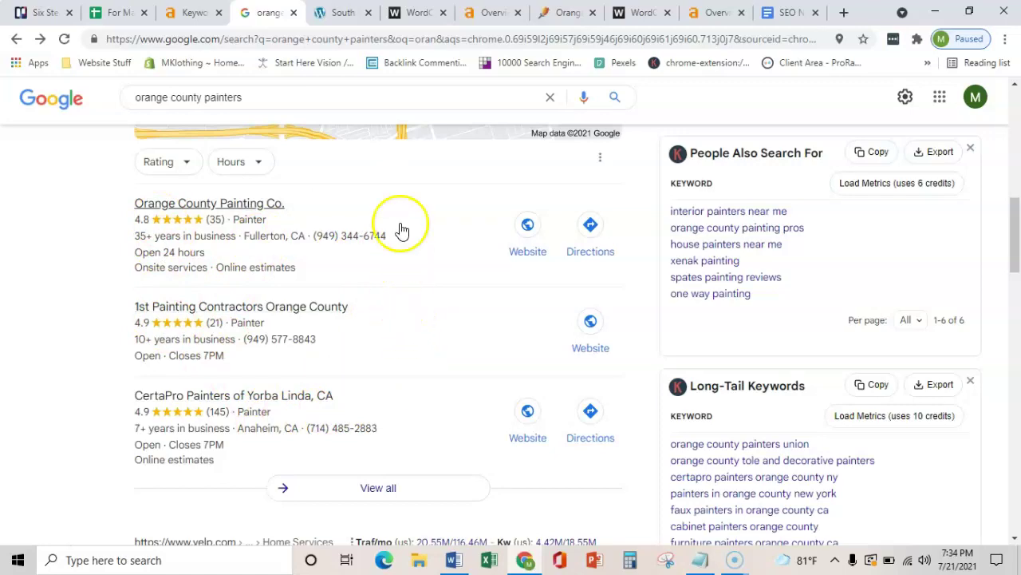
scroll(395, 227, down, 3)
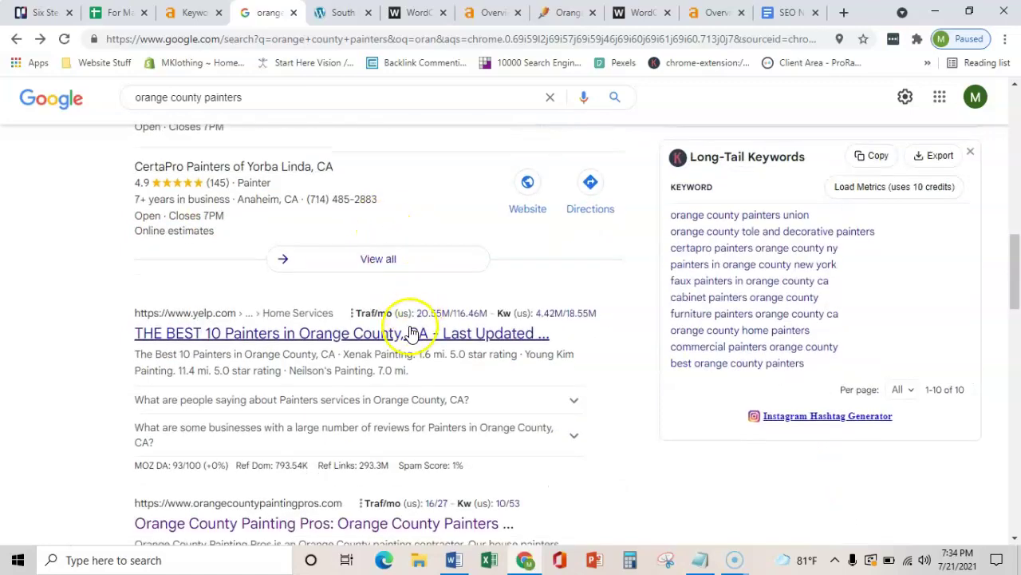
scroll(383, 312, down, 3)
scroll(355, 302, down, 2)
scroll(355, 307, down, 3)
scroll(375, 324, up, 5)
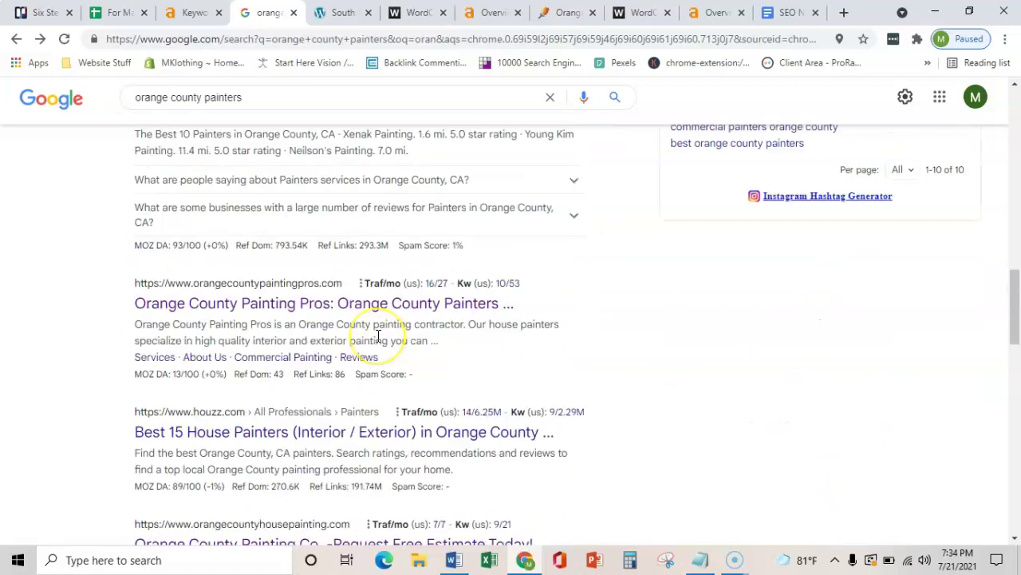
scroll(375, 324, up, 5)
scroll(379, 336, up, 3)
scroll(383, 335, down, 2)
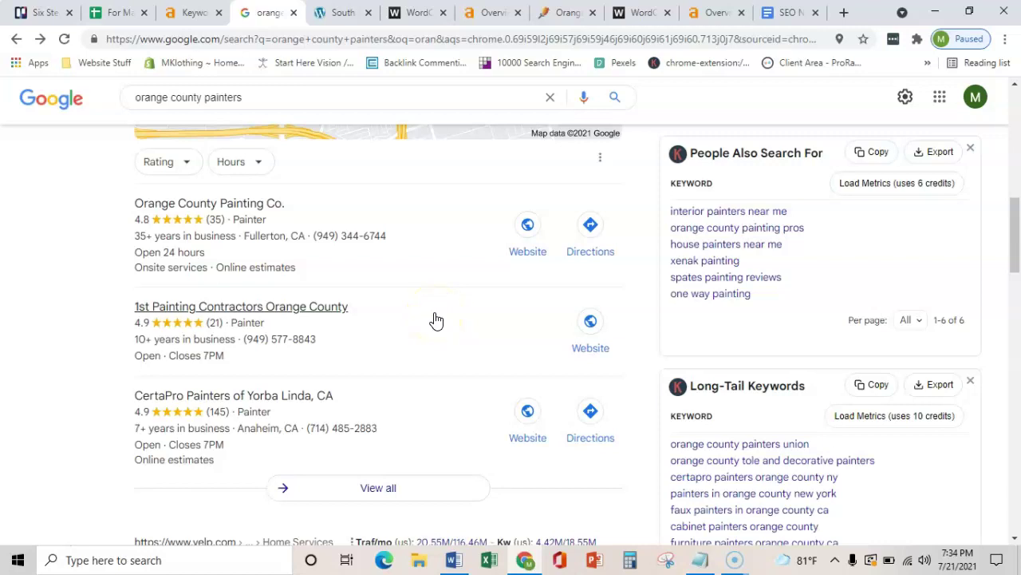
Switch back to the South County Drywall tab to show its homepage with logo and estimate number.
click(335, 12)
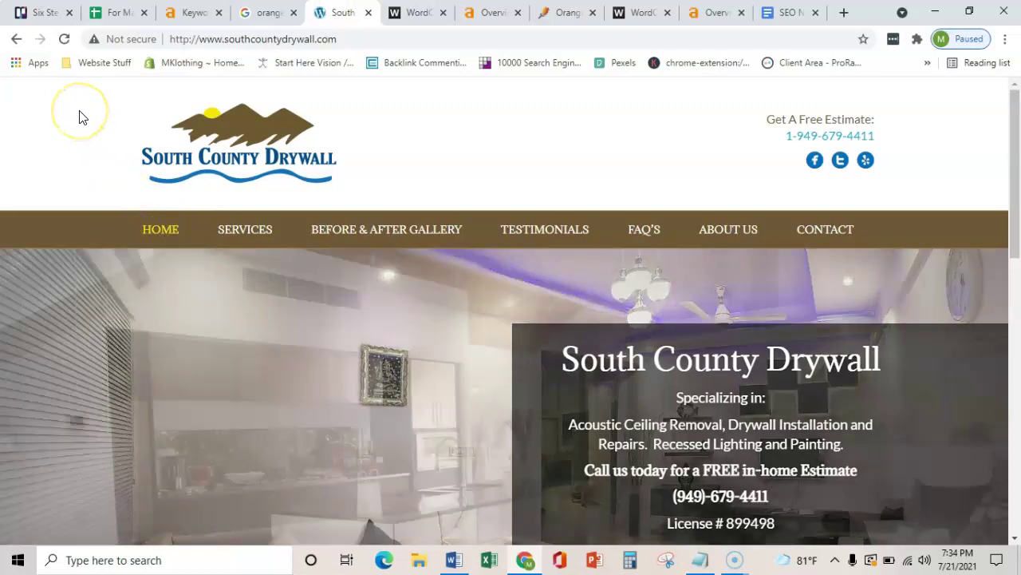